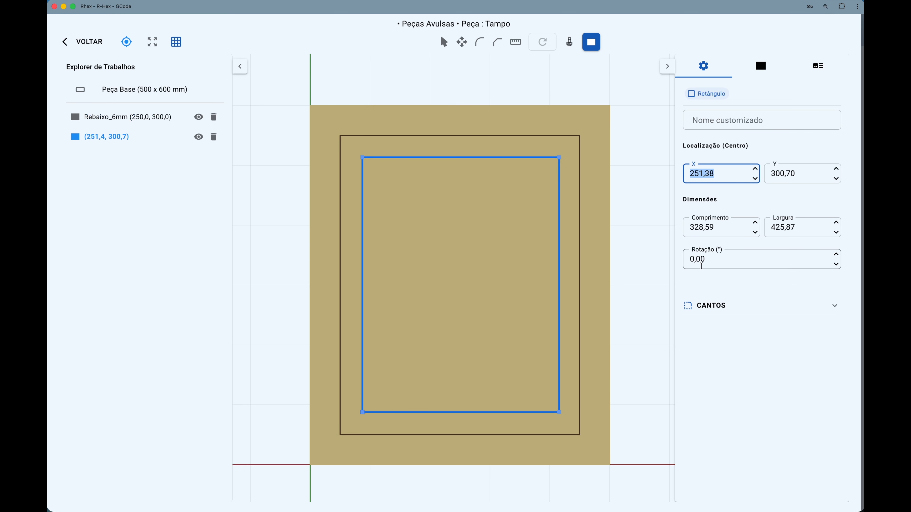
Step: Set the newly drawn rectangle's centre to X 250 and Y 300 on the part
type("250")
key("Tab")
type("400")
key("BackSpace")
key("BackSpace")
key("BackSpace")
type("300")
key("Tab")
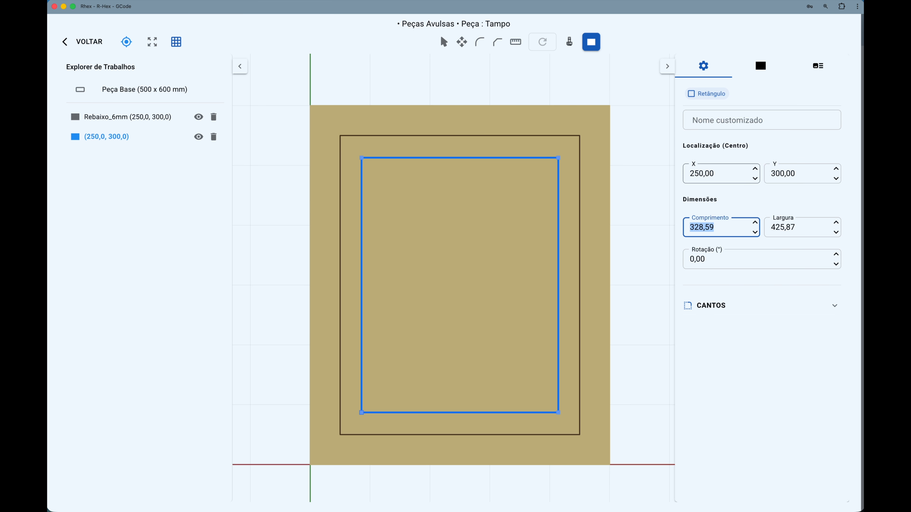
Step: Size the inner rectangle to 380 mm length and 480 mm width, and name it Rebaixo_6mm
type("380")
key("Tab")
type("48")
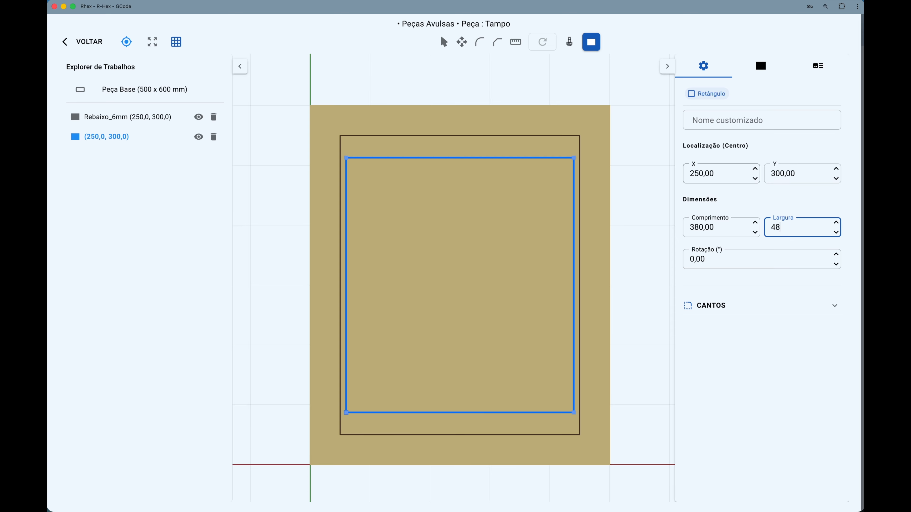
key("Tab")
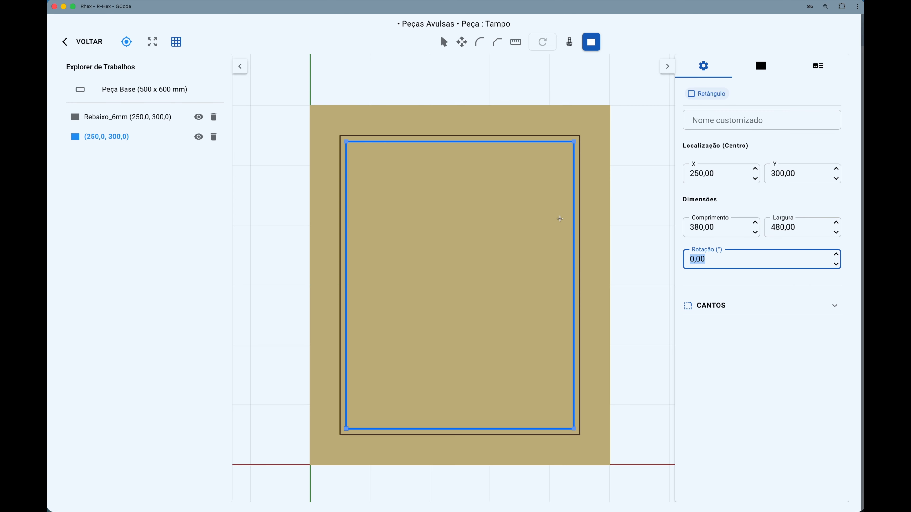
left_click(727, 122)
type("Rebaixo_6mm")
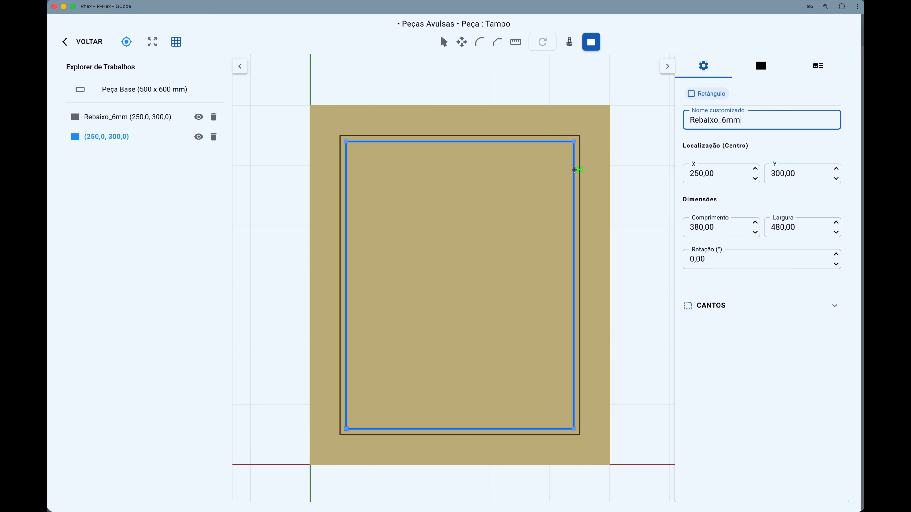
scroll(574, 169, "up", 3)
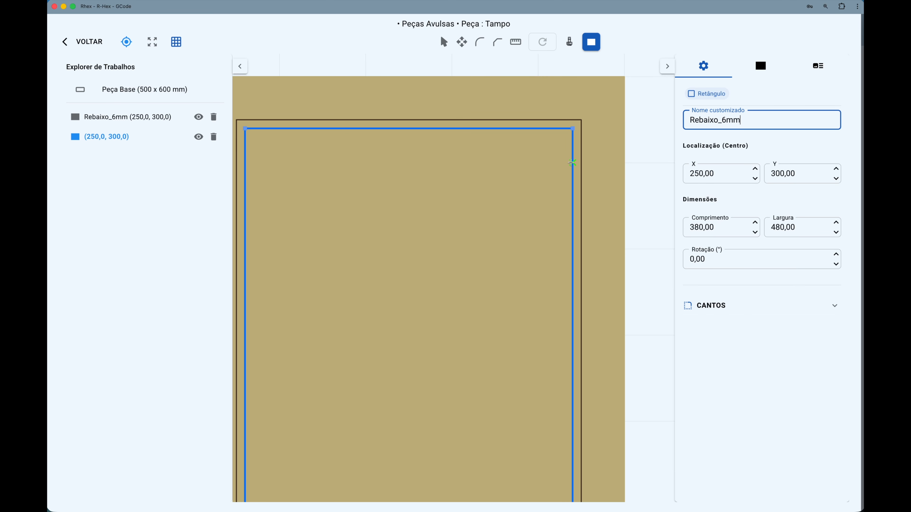
scroll(580, 163, "down", 3)
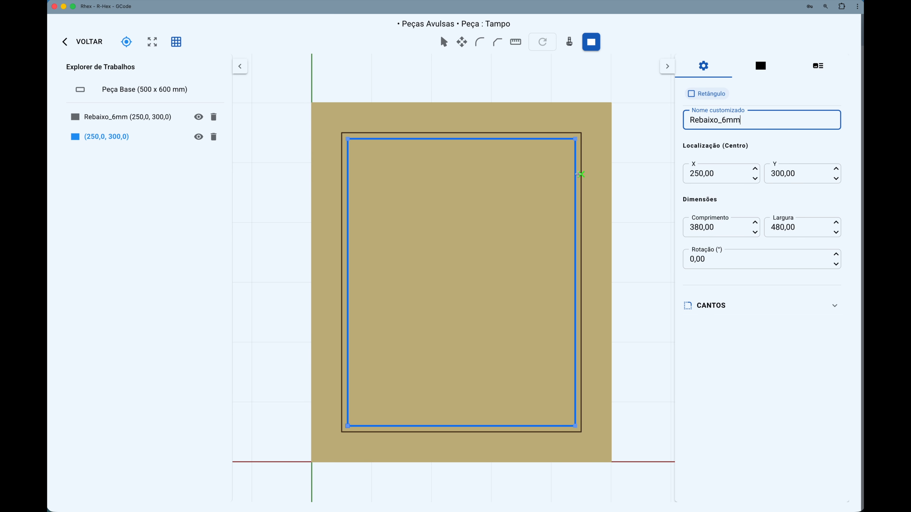
Step: Draw a third rectangle about 255 by 352 mm inside the other two and centre it at X 250, Y 300
mouse_move(382, 188)
left_mouse_down()
mouse_move(488, 311)
mouse_move(535, 398)
left_mouse_up()
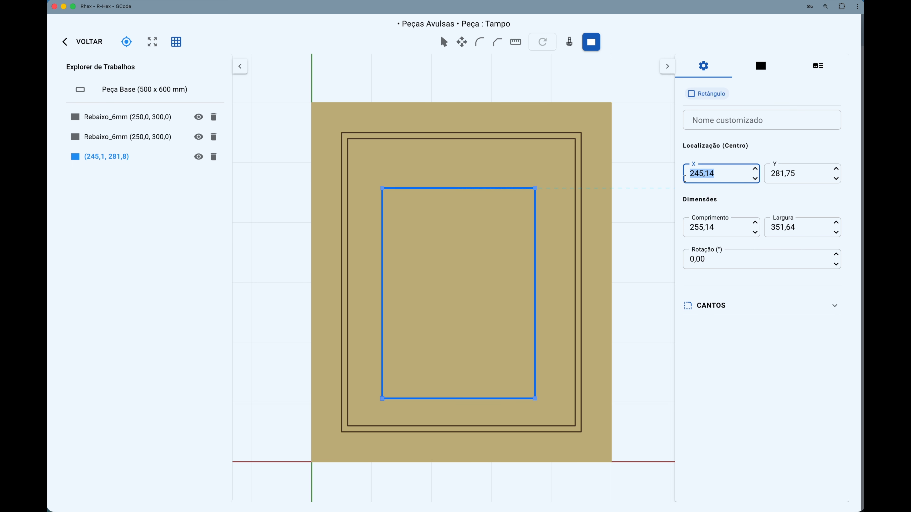
type("250")
key("Tab")
type("300")
key("Tab")
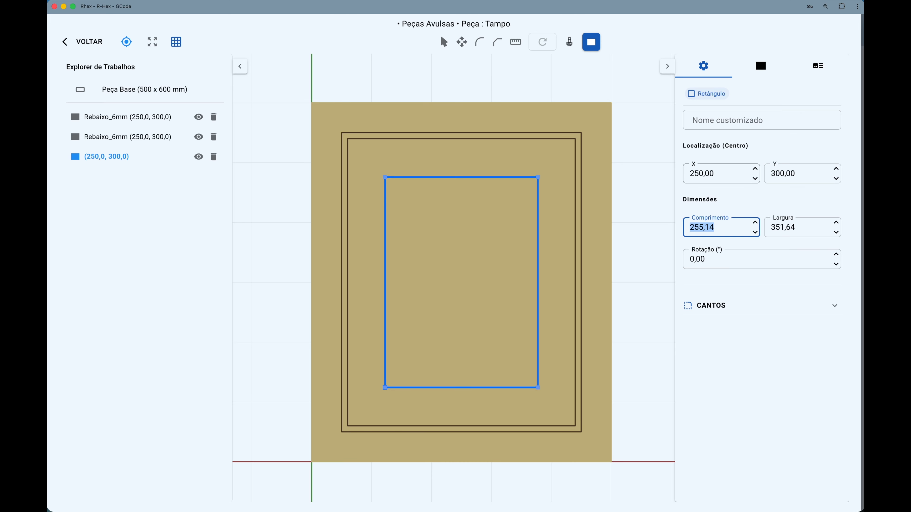
Step: Set the third rectangle's length to 385 mm and width to 485 mm so it lies between the two Rebaixo_6mm outlines
type("485")
key("Tab")
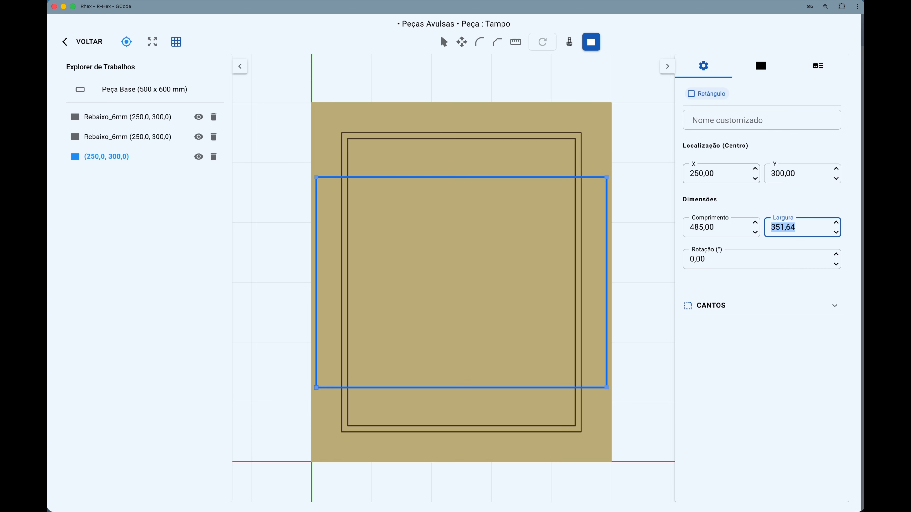
key("shift+Tab")
type("385")
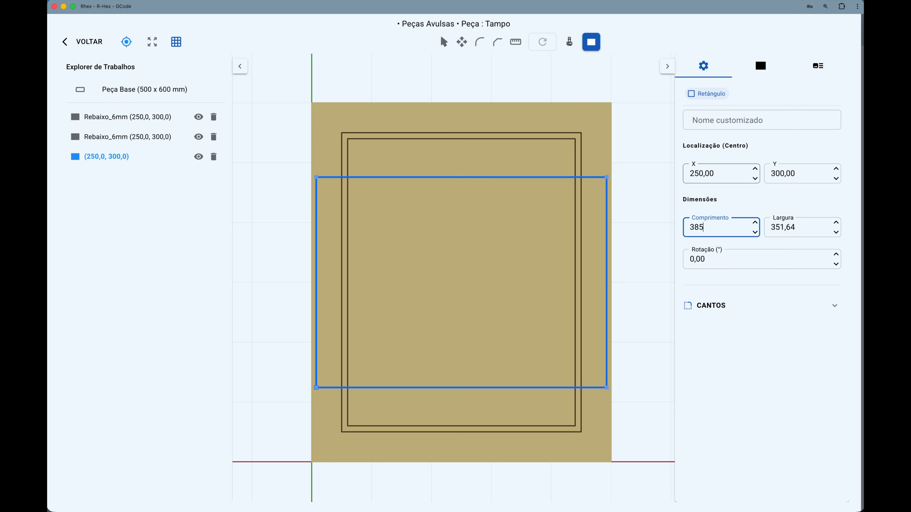
key("Tab")
type("48")
key("Tab")
scroll(579, 139, "up", 3)
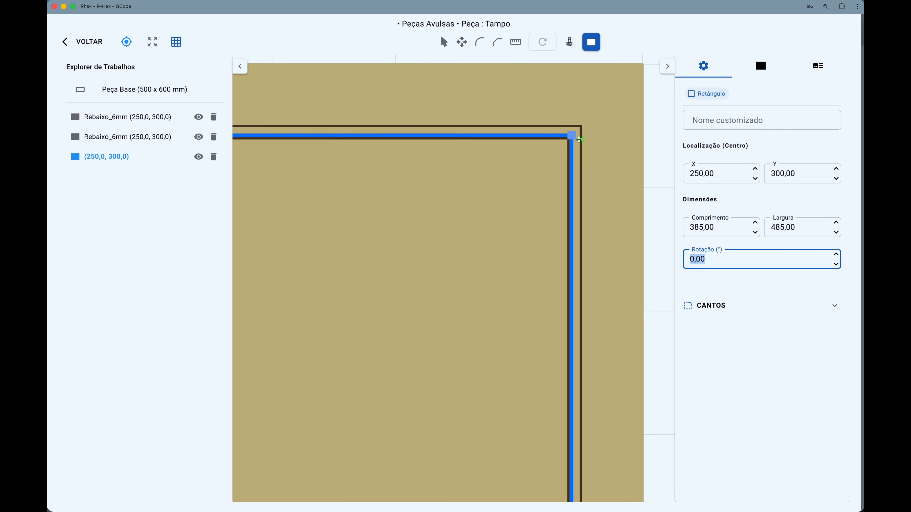
scroll(579, 139, "down", 3)
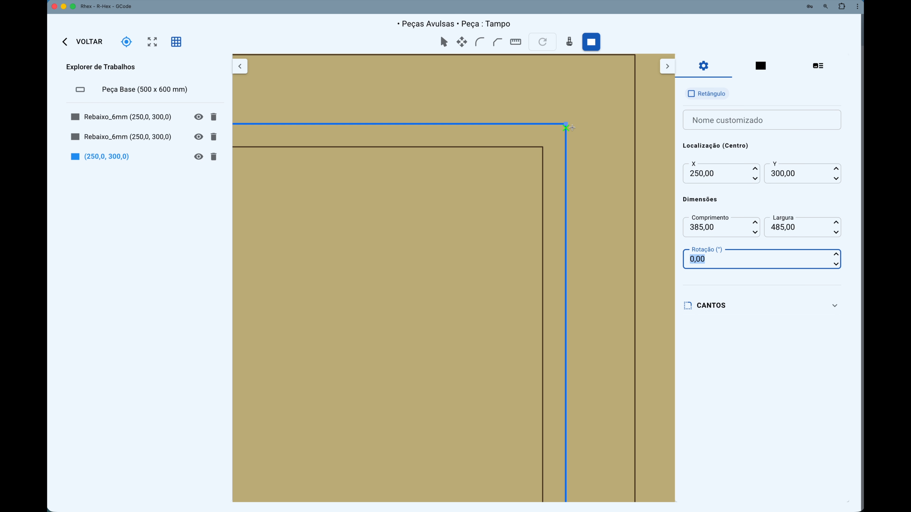
scroll(565, 136, "down", 4)
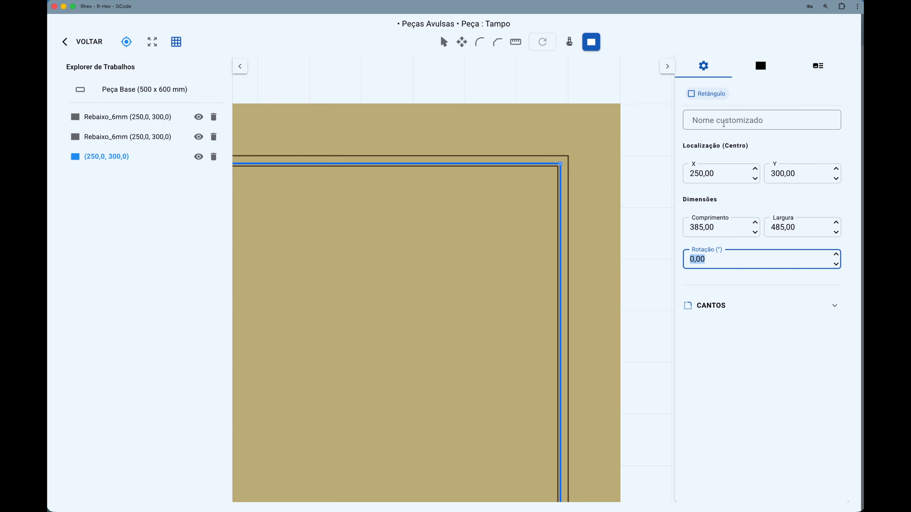
Step: Name the 385 by 485 mm rectangle Recorte_Atravessa and finish rectangle drawing
left_click(724, 124)
type("Reco")
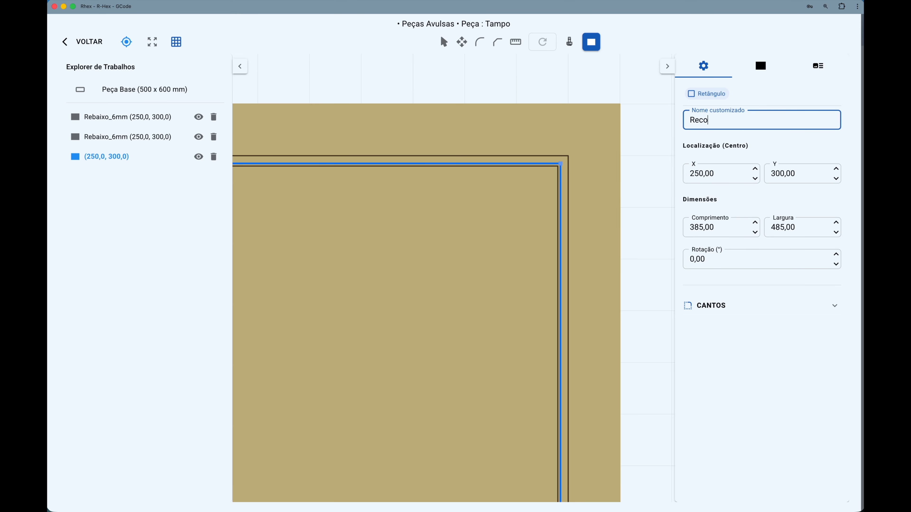
type("rte_Atravessa")
scroll(473, 282, "down", 5)
middle_click_drag(466, 278, 475, 254)
key("Escape")
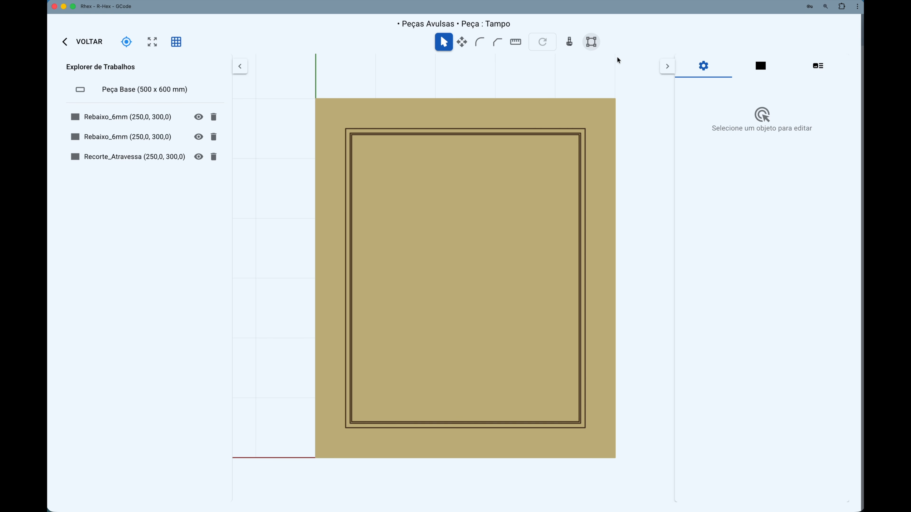
Step: Draw two concentric circles, about 177 mm and 241 mm in diameter, centred on the part at X 250, Y 300
left_click(591, 41)
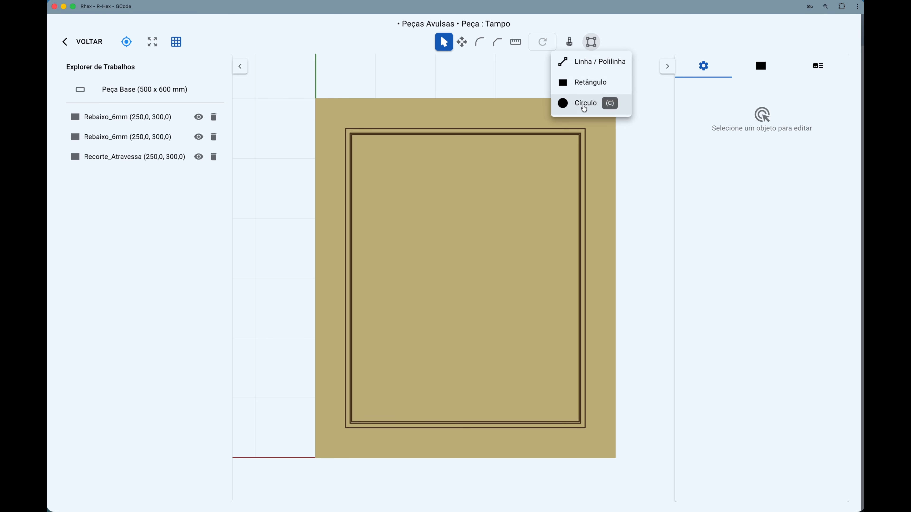
left_click(583, 106)
left_click_drag(465, 278, 456, 225)
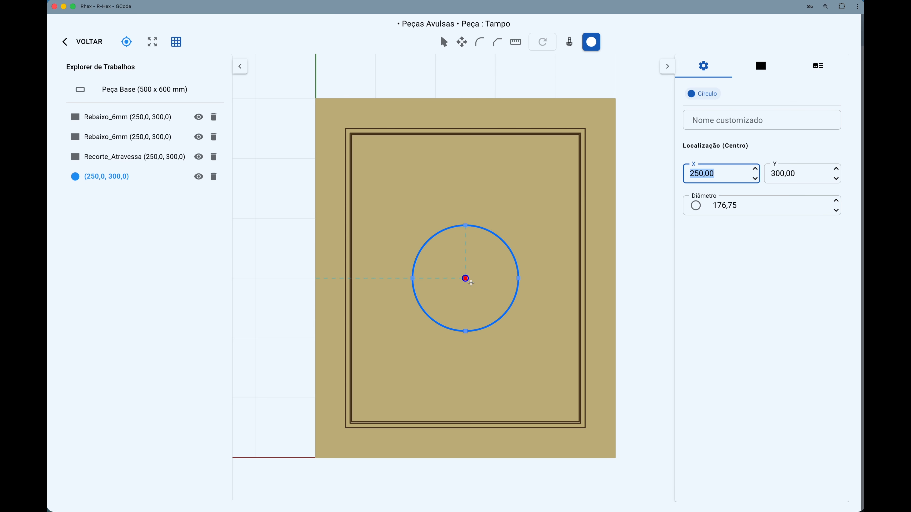
left_click_drag(465, 279, 469, 206)
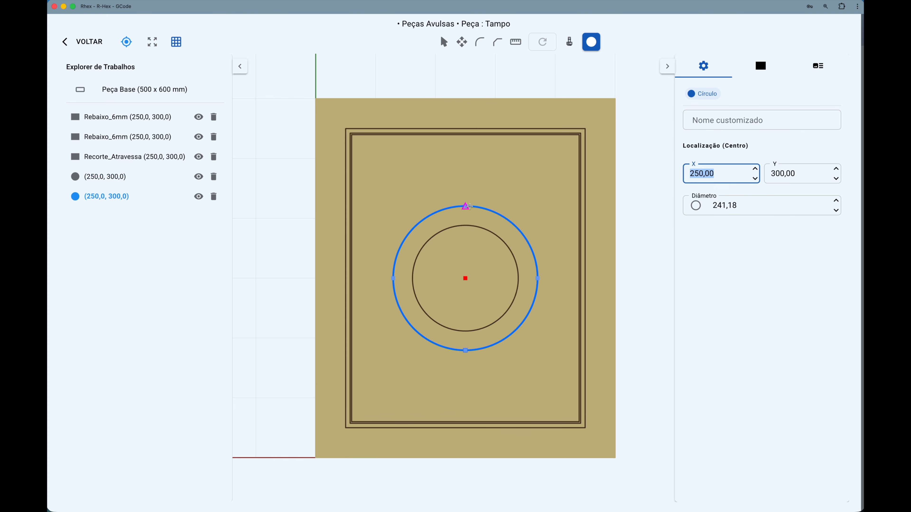
Step: Name both the outer and the inner circle Rebaixo_6mm
left_click(700, 123)
type("Rebaixo_6mm")
key("Escape")
left_click(512, 253)
left_click(694, 123)
type("Rebaixo_6mm")
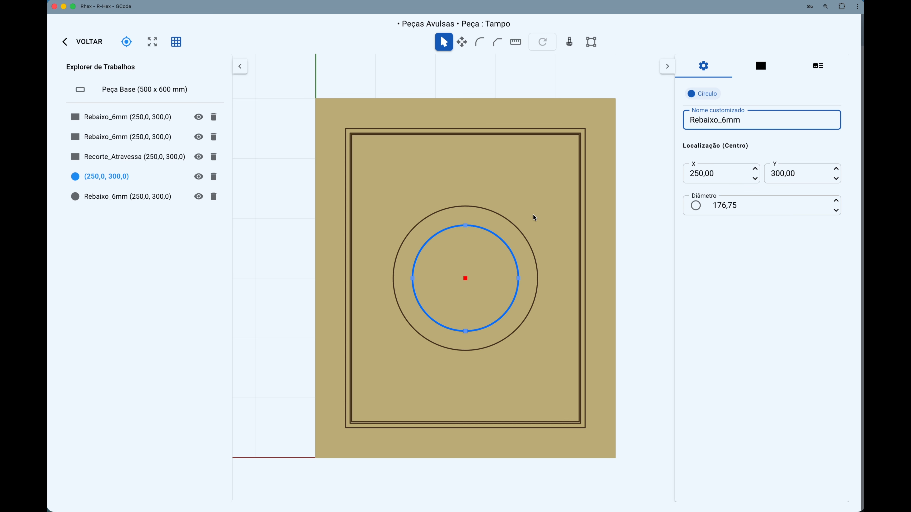
key("Escape")
left_click(516, 232)
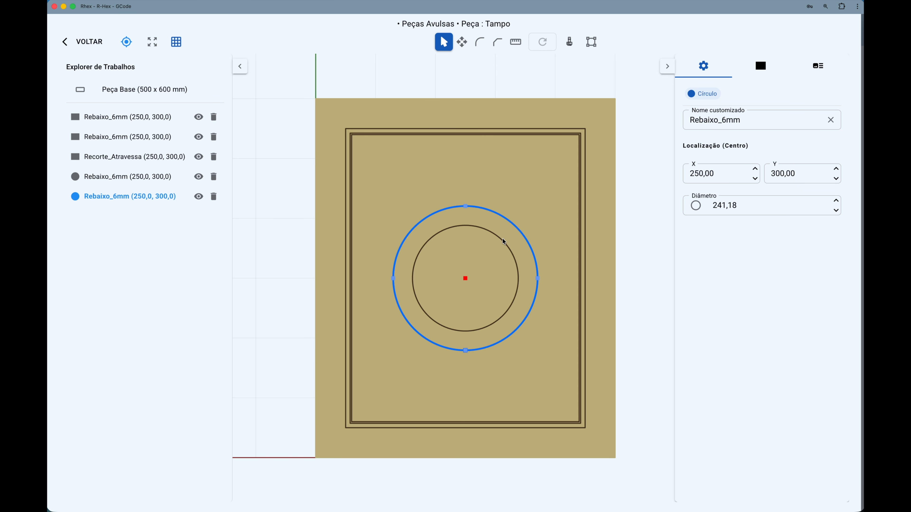
left_click(502, 244)
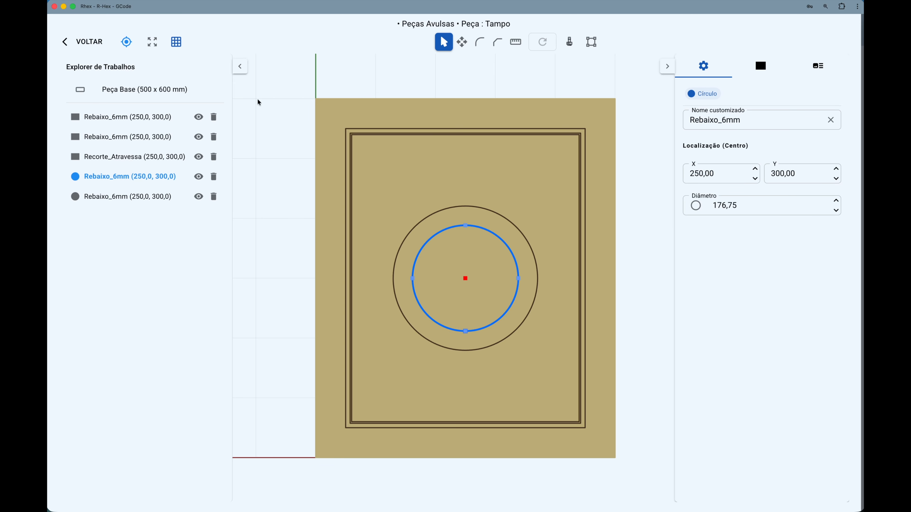
Step: Return to the parts list and run the cutting optimization for the Tampo part
left_click(71, 42)
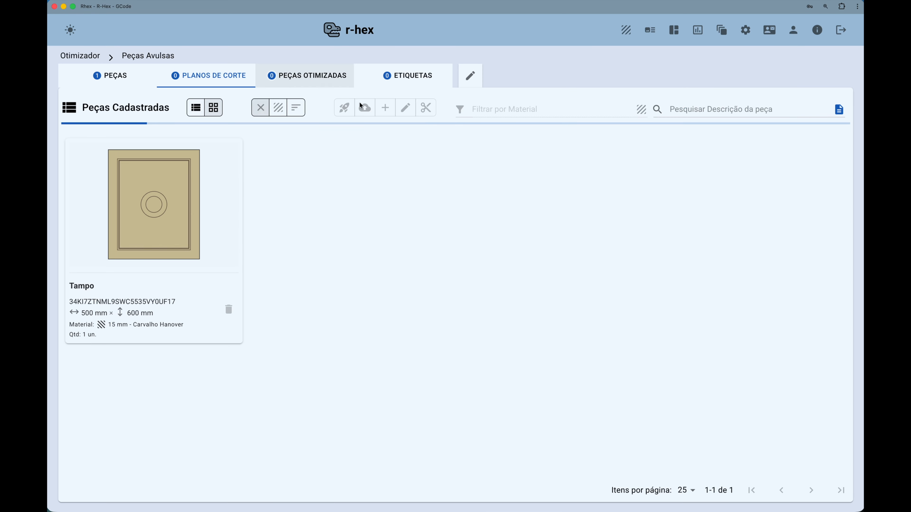
left_click(344, 110)
left_click(574, 407)
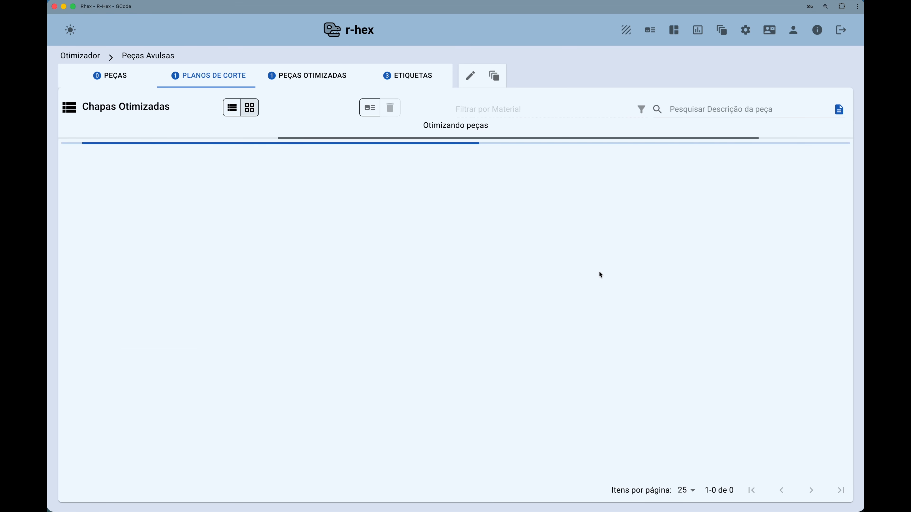
Step: Finalize the batch and open the optimized 15 mm Carvalho Hanover sheet for machine code
left_click(494, 75)
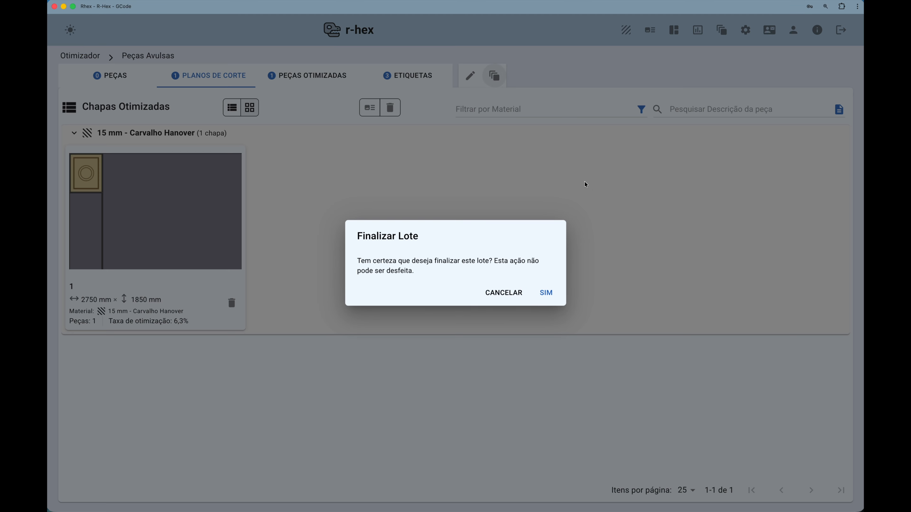
left_click(550, 292)
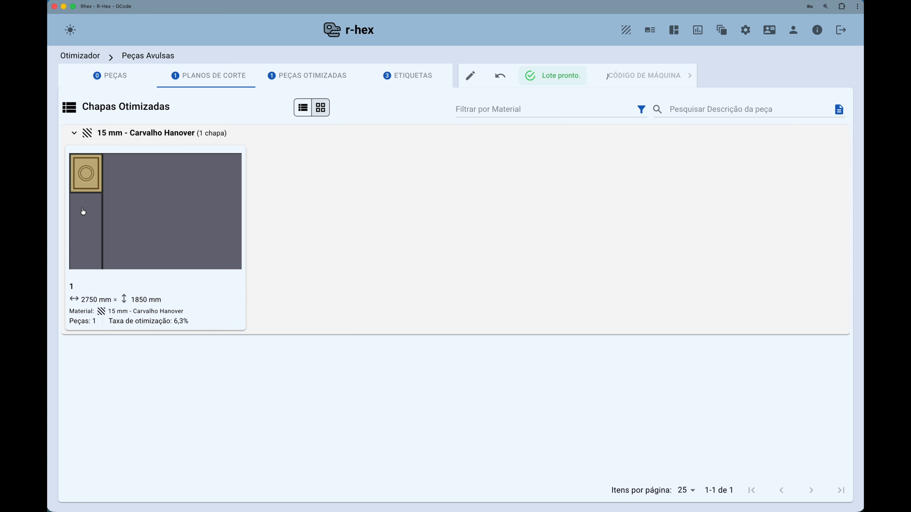
left_click(92, 176)
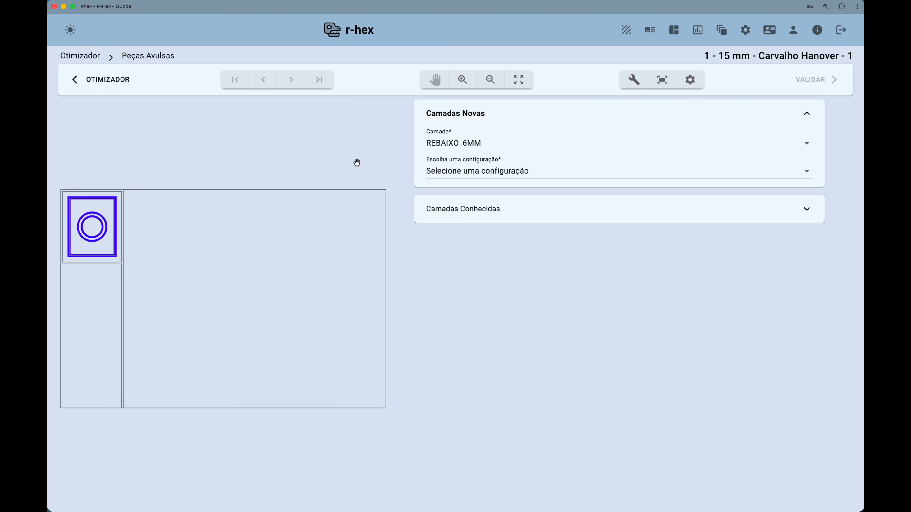
Step: Configure the REBAIXO_6MM layer as Fresagem with a 6 mm depth and the tool 1 - Fresa 6x20mm, and save it
scroll(96, 200, "up", 10)
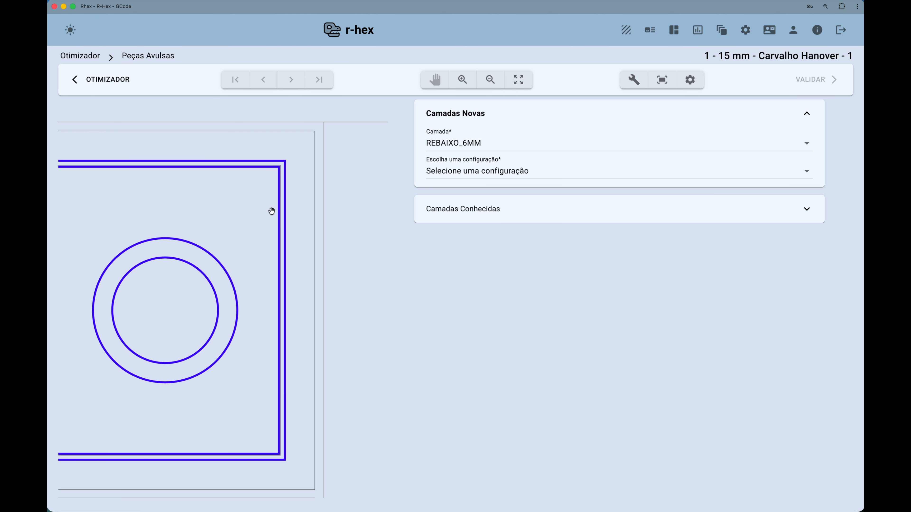
scroll(286, 223, "up", 2)
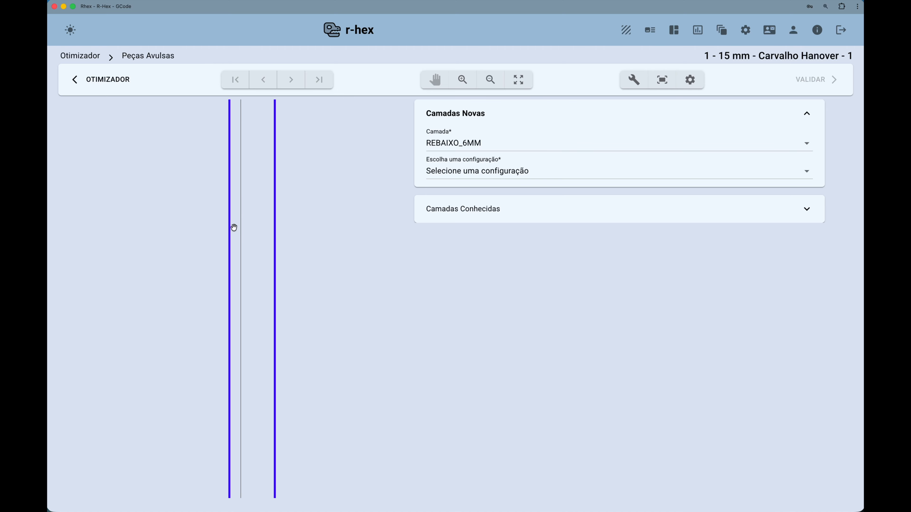
scroll(250, 238, "down", 4)
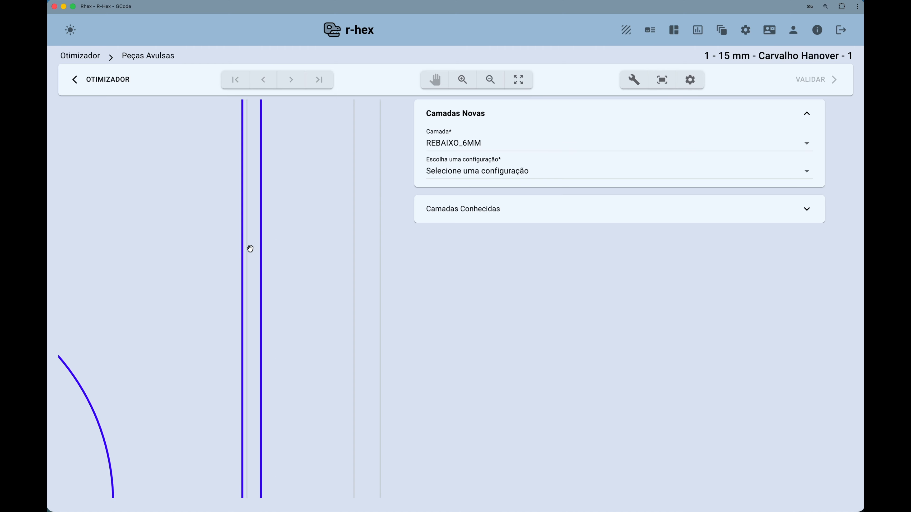
left_click_drag(173, 297, 387, 171)
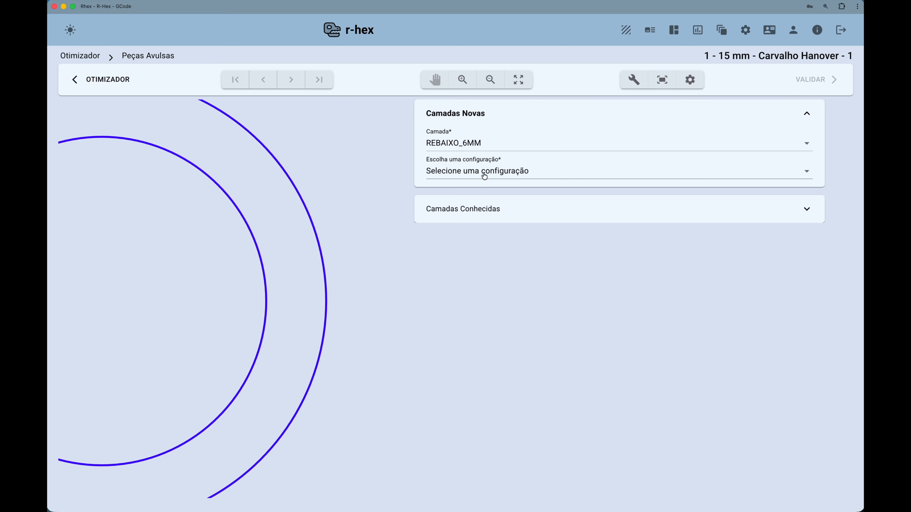
left_click(483, 174)
left_click(484, 286)
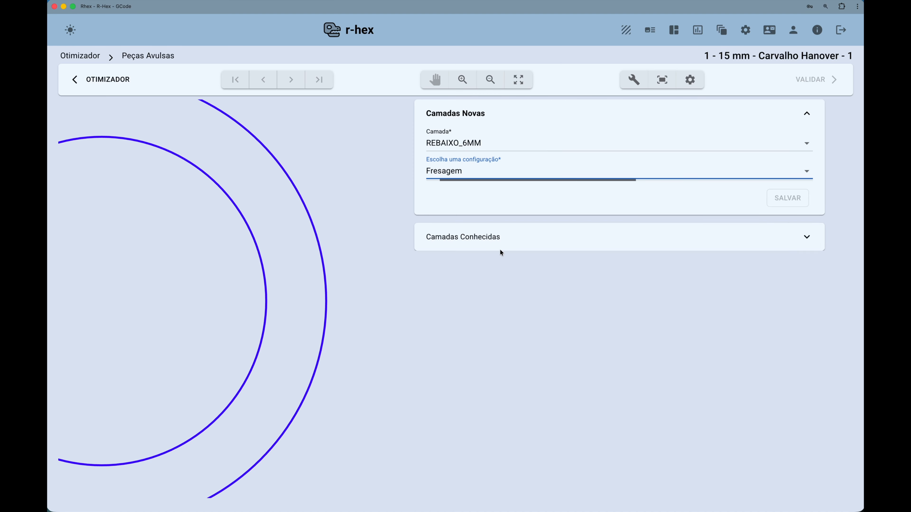
left_click(466, 262)
type("6")
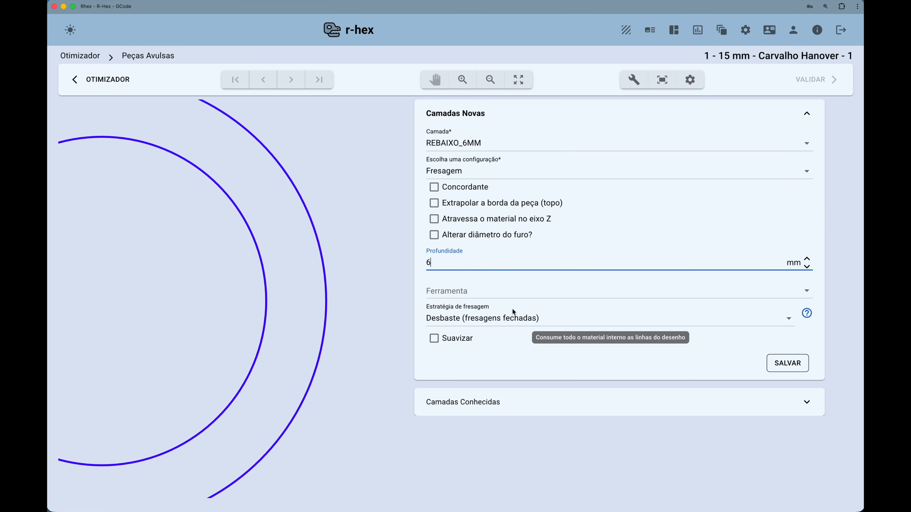
left_click(491, 297)
left_click(499, 315)
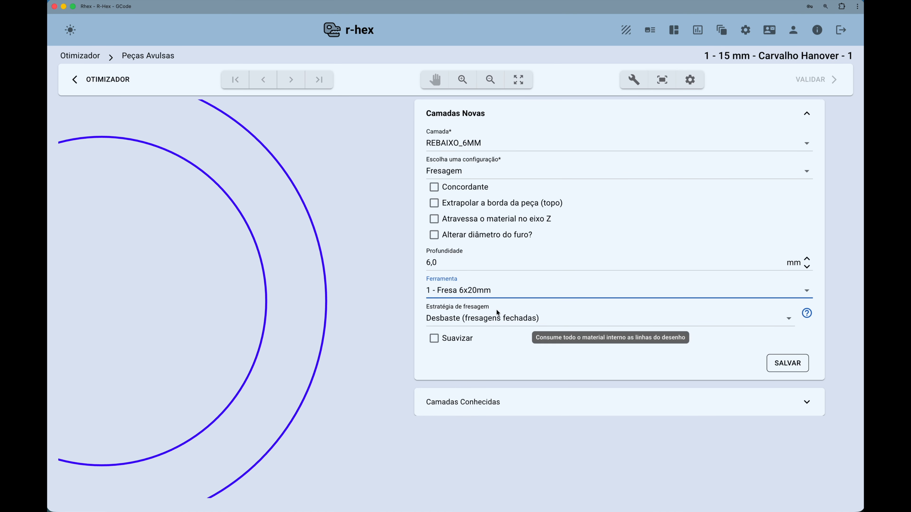
left_click(778, 362)
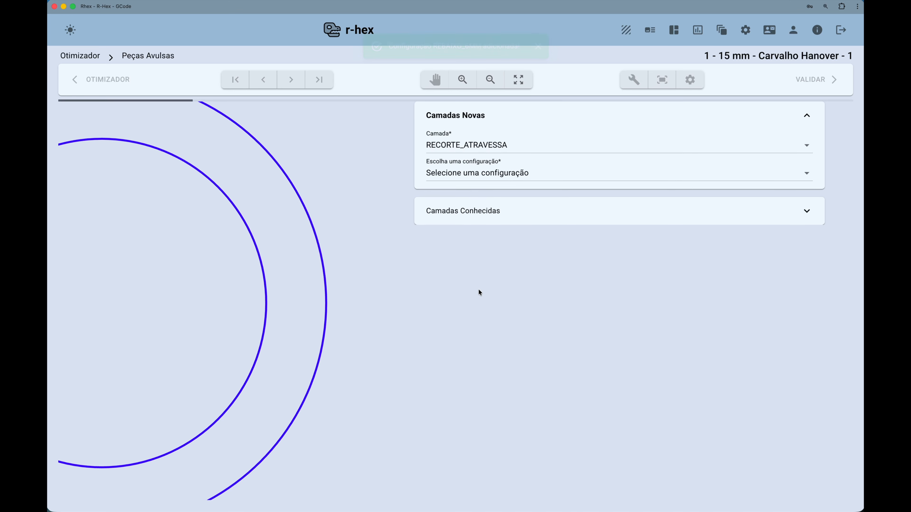
Step: Configure the RECORTE_ATRAVESSA layer as Fresagem with the tool 1 - Fresa 6x20mm, cutting through the material in Z
scroll(103, 205, "up", 6)
left_click_drag(173, 198, 293, 386)
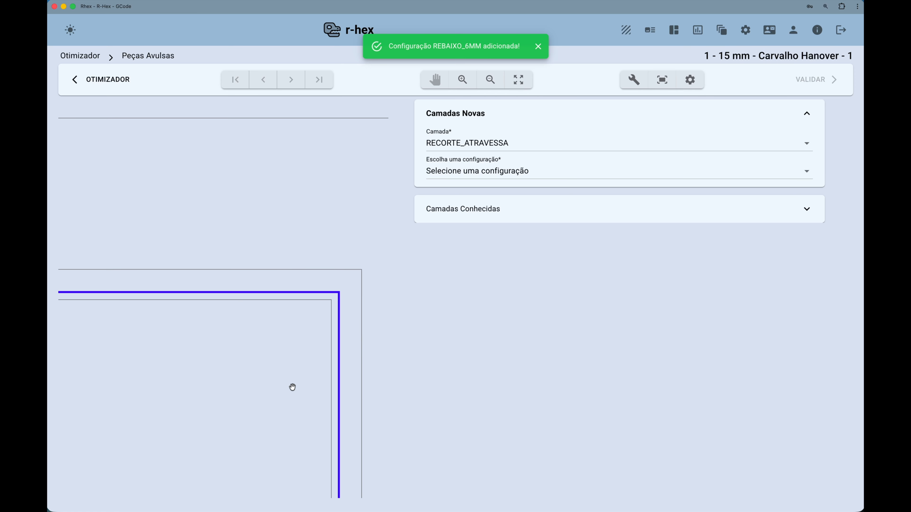
left_click(476, 172)
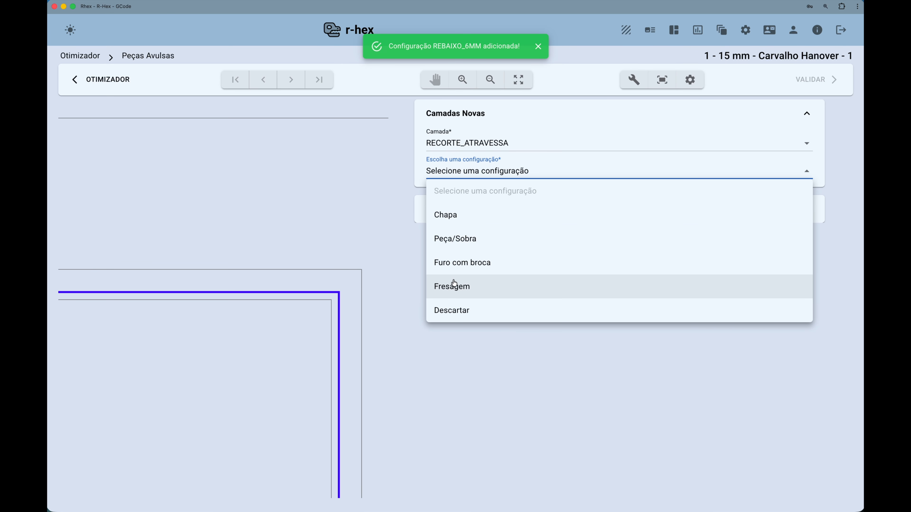
left_click(452, 286)
left_click(469, 287)
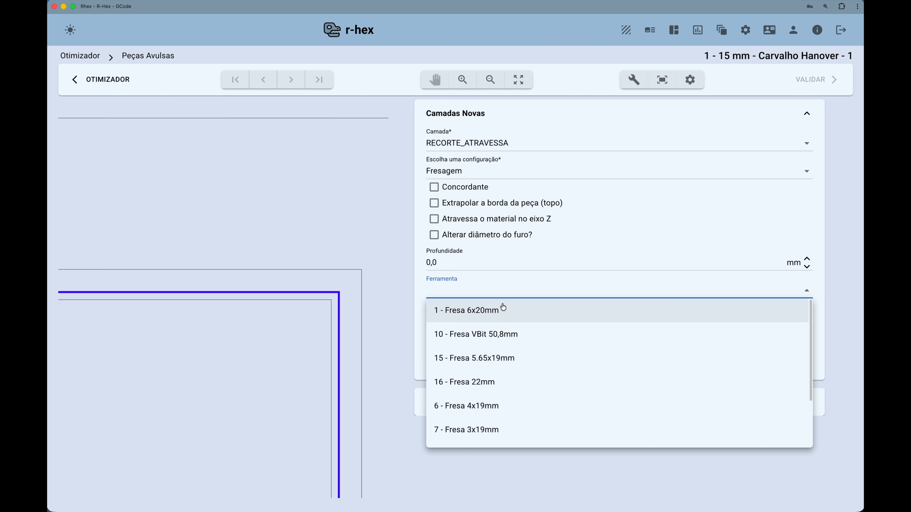
left_click(474, 307)
left_click(481, 219)
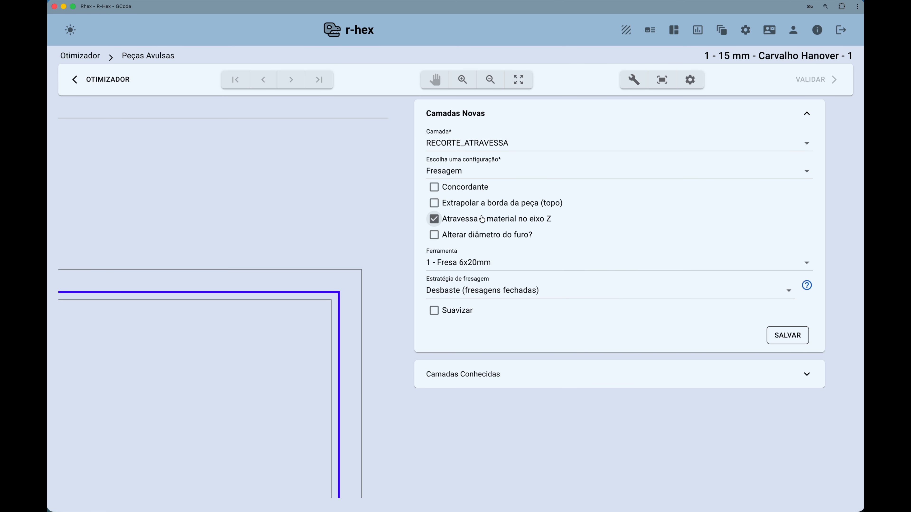
scroll(334, 310, "down", 1)
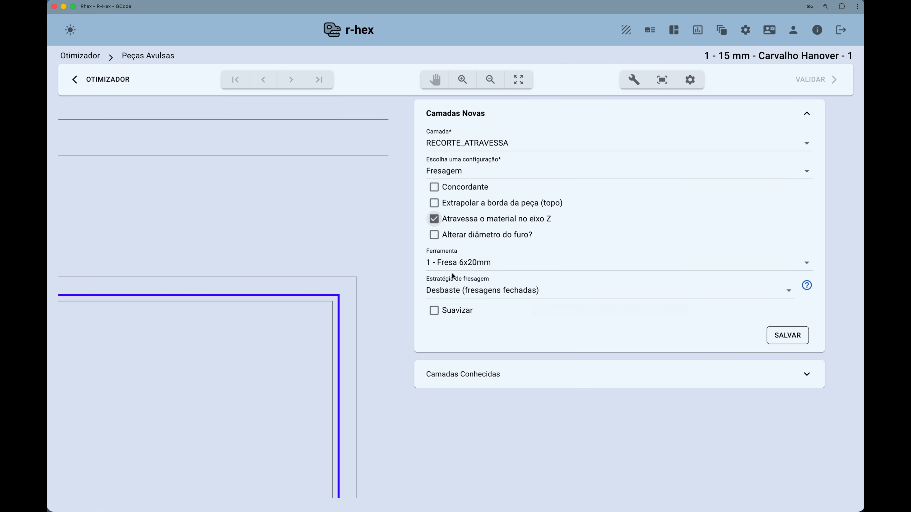
Step: Set the milling strategy of the RECORTE_ATRAVESSA layer to Por dentro (fresagens fechadas) and save the configuration
mouse_move(806, 287)
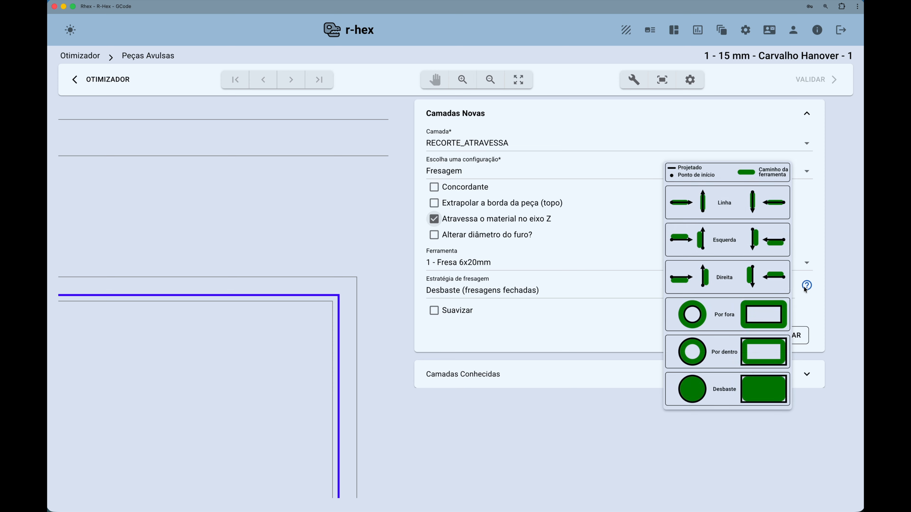
left_click(505, 301)
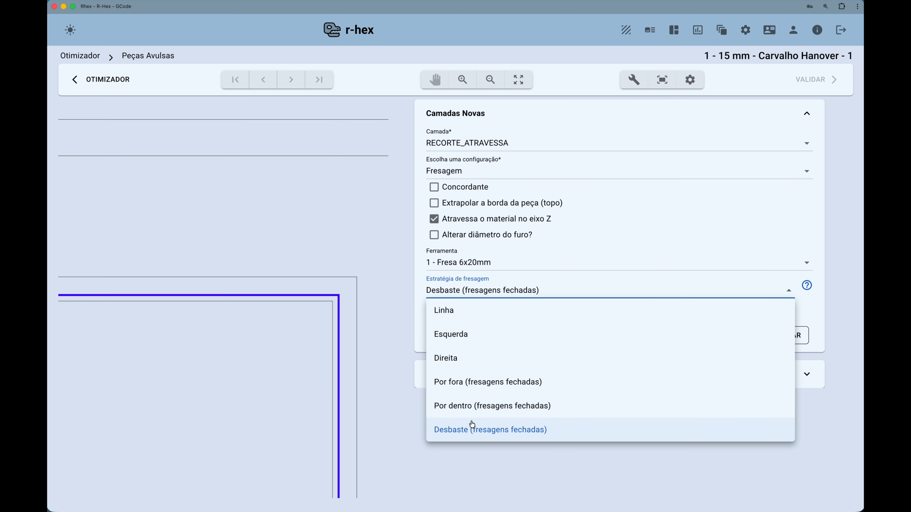
left_click(474, 407)
left_click(794, 338)
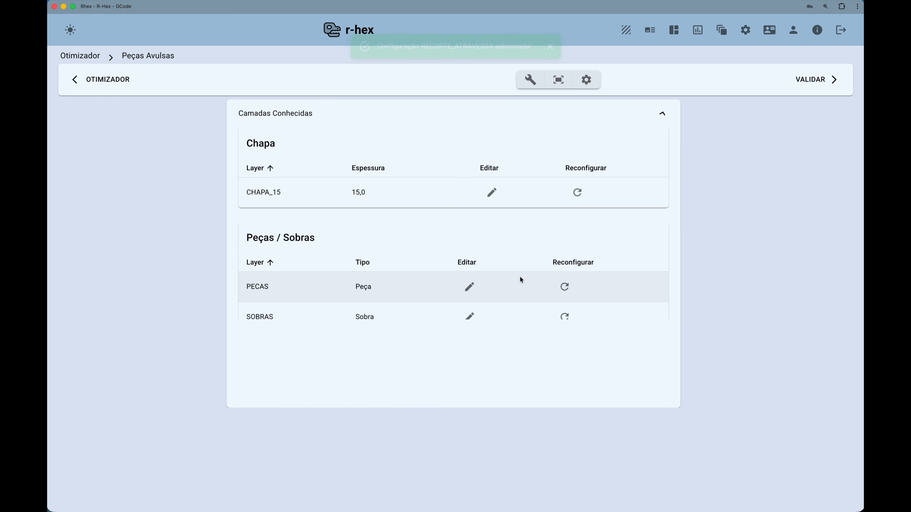
Step: Proceed to validation and open the 1 - 15 mm - Carvalho Hanover - 1 sheet for a close view of the part
left_click(823, 80)
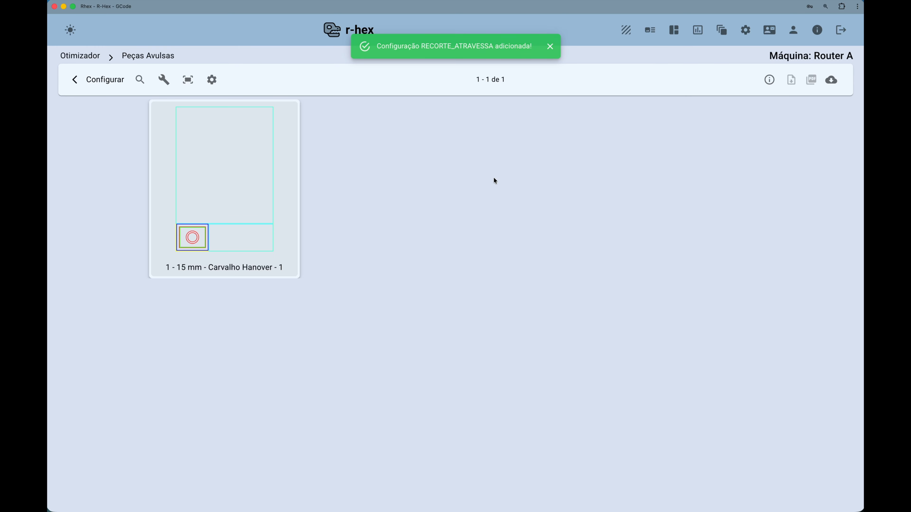
left_click(287, 208)
scroll(130, 464, "up", 5)
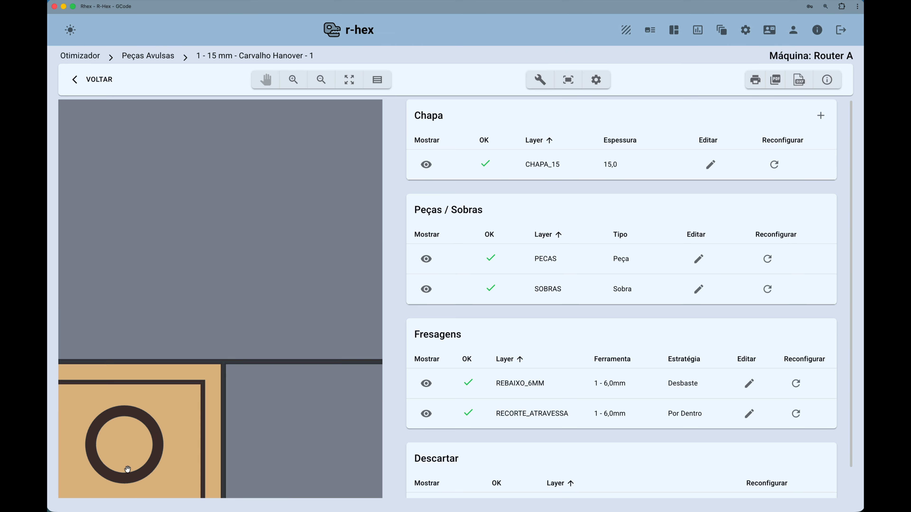
Step: Examine the milling paths of the circular ring pocket and of the rectangular frame's upper-left corner
scroll(133, 421, "up", 4)
scroll(144, 428, "down", 4)
left_click_drag(144, 431, 252, 358)
scroll(252, 359, "down", 1)
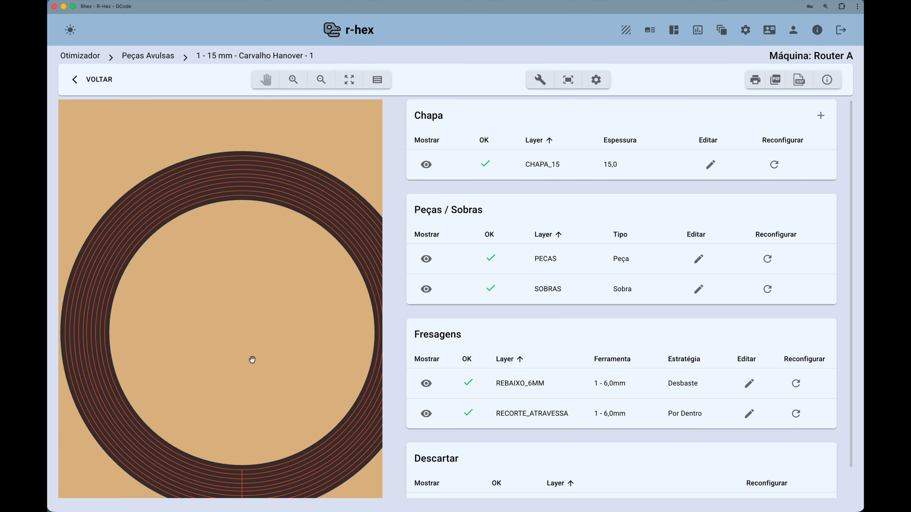
scroll(252, 359, "down", 2)
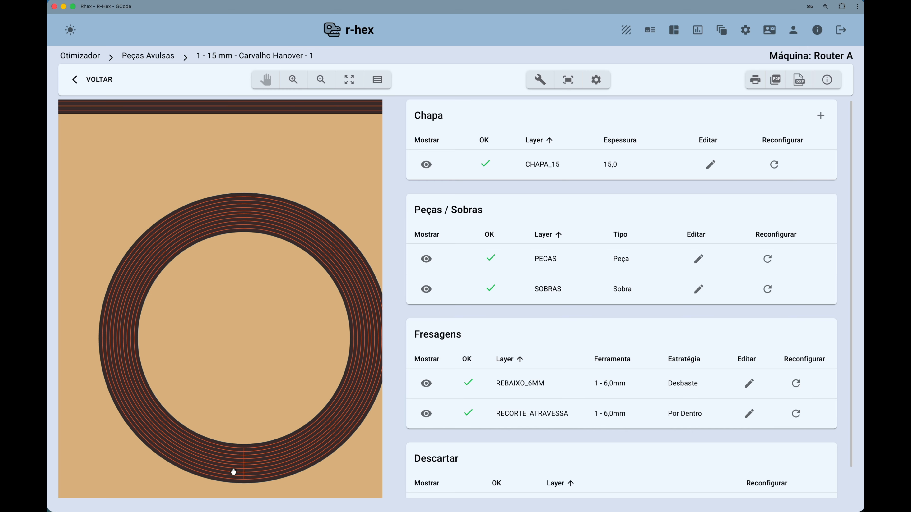
left_click_drag(225, 327, 209, 332)
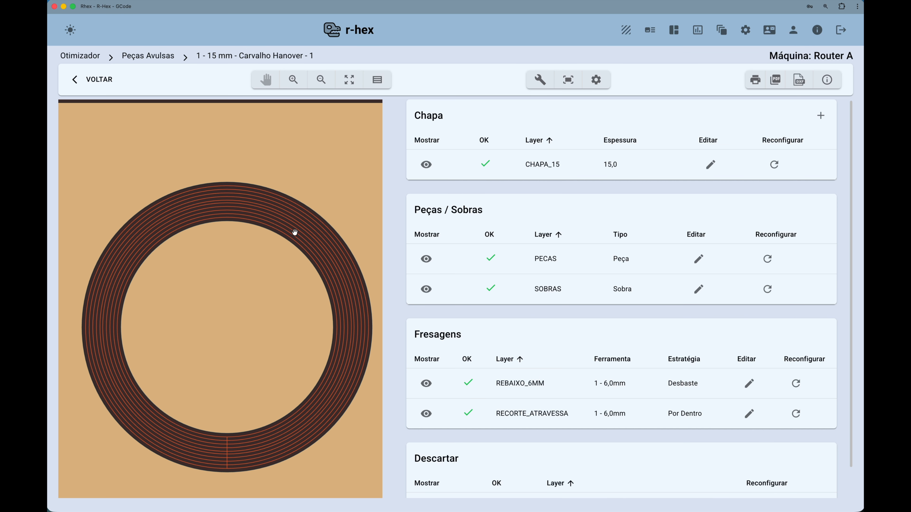
scroll(296, 215, "down", 3)
scroll(122, 162, "up", 5)
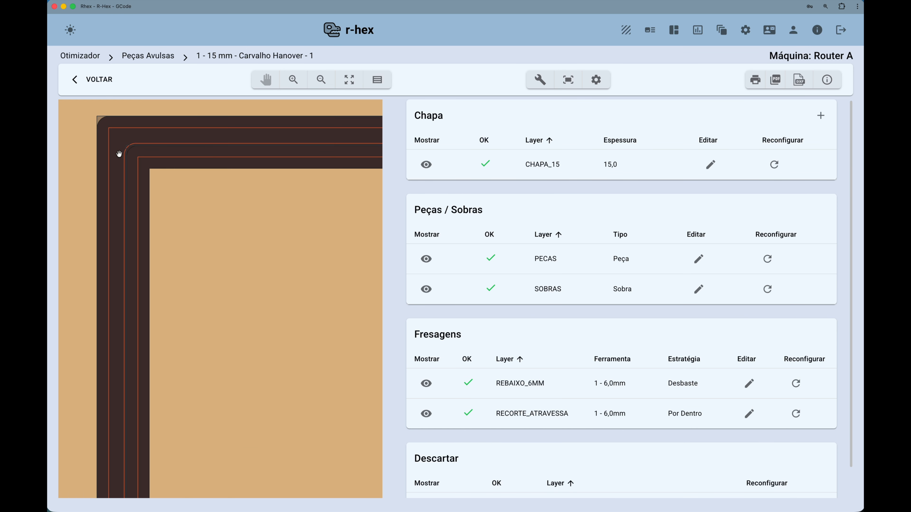
scroll(136, 165, "up", 3)
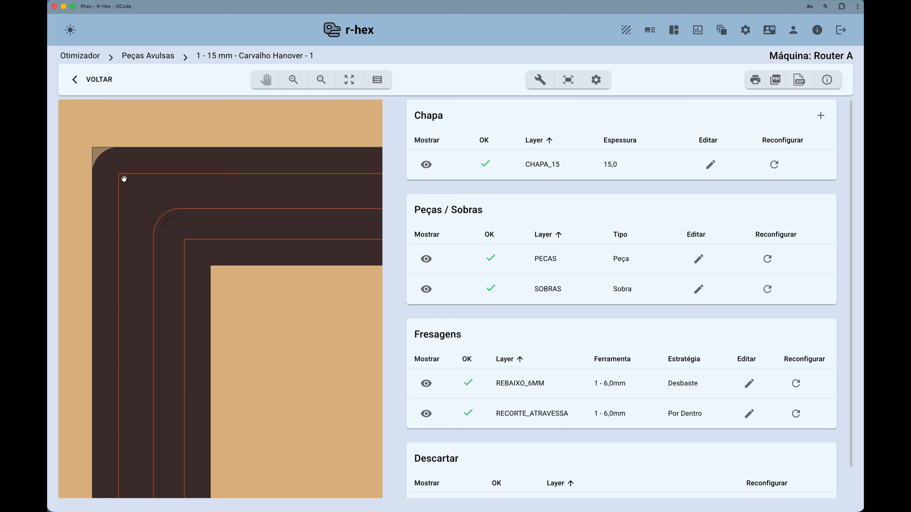
Step: Hide the RECORTE_ATRAVESSA milling, highlight it instead, and compare its path with the REBAIXO_6MM path at the frame's corner
left_click(429, 414)
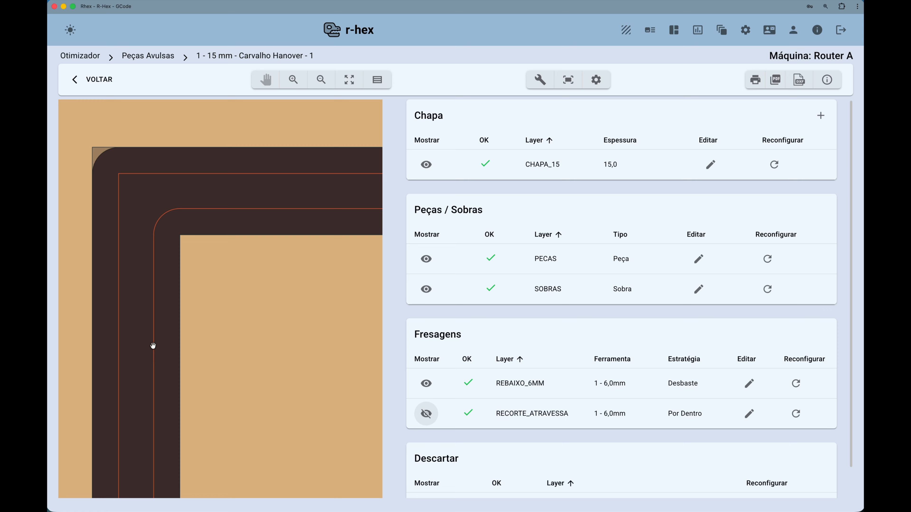
left_click(422, 415)
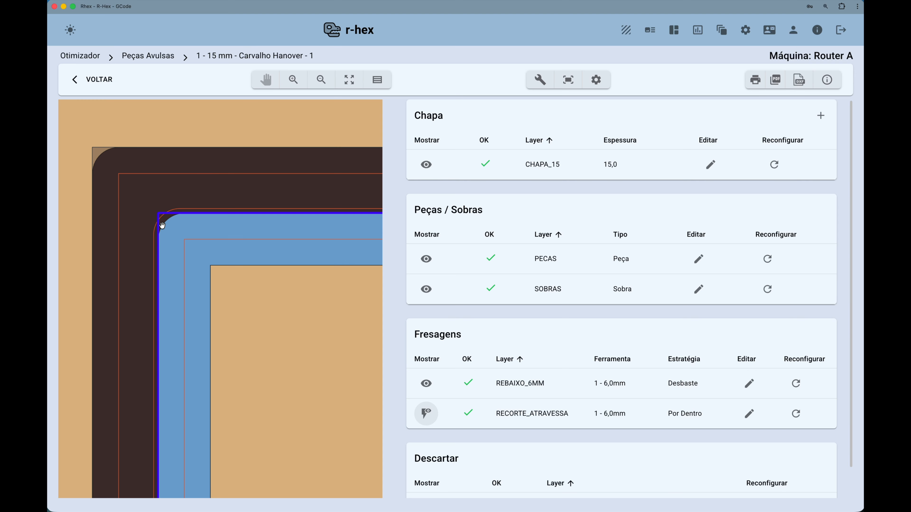
scroll(161, 228, "up", 3)
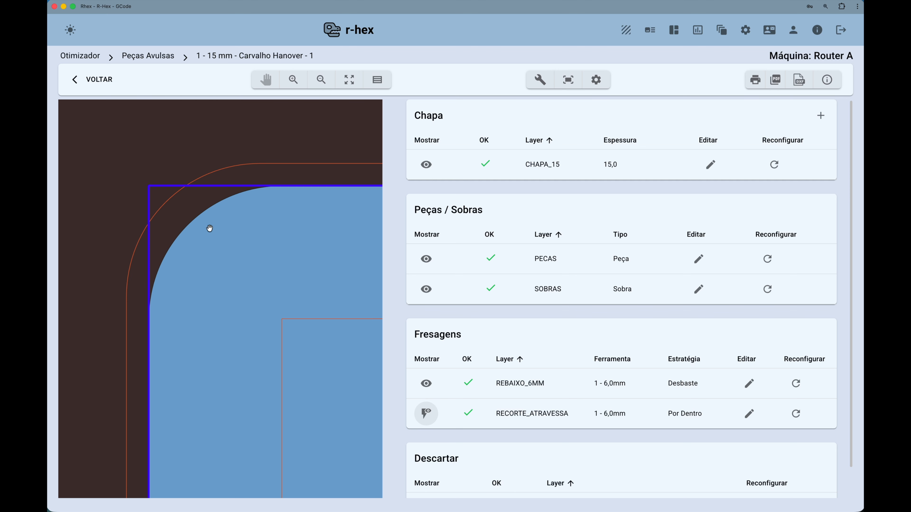
scroll(160, 239, "down", 2)
scroll(167, 232, "down", 4)
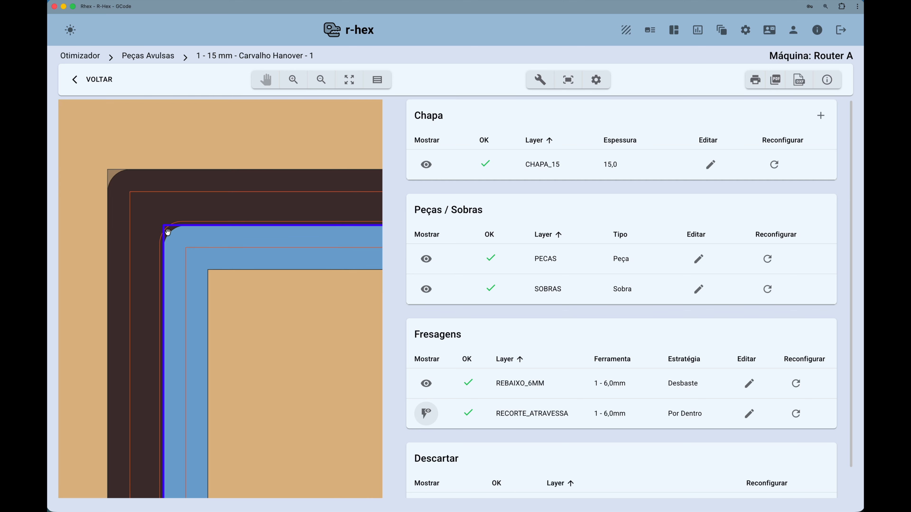